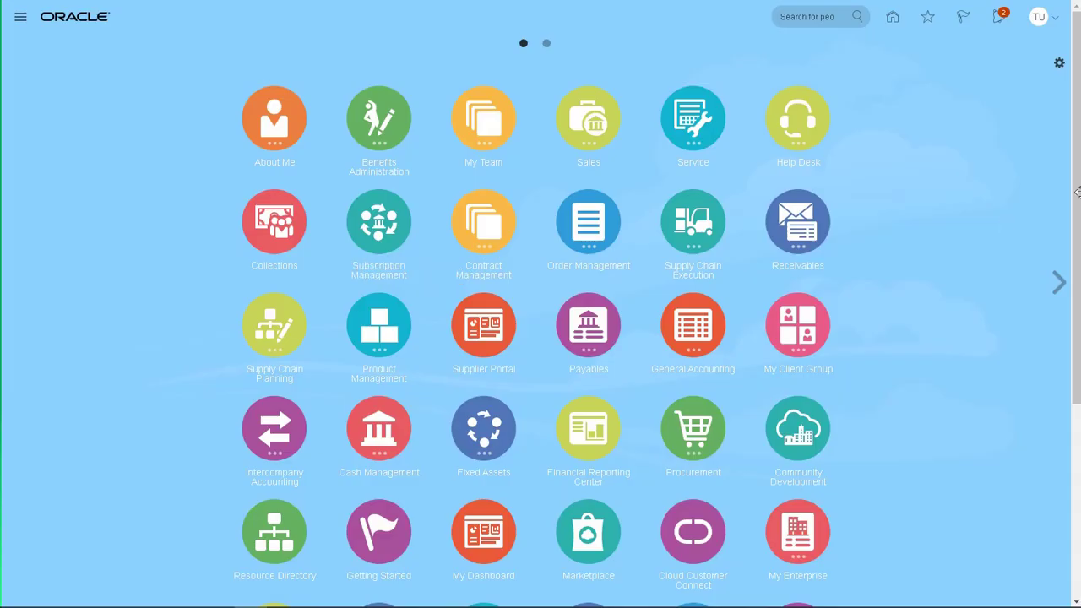
Start editing pages from the user settings and go to the Sandboxes page to activate a sandbox.
click(1053, 25)
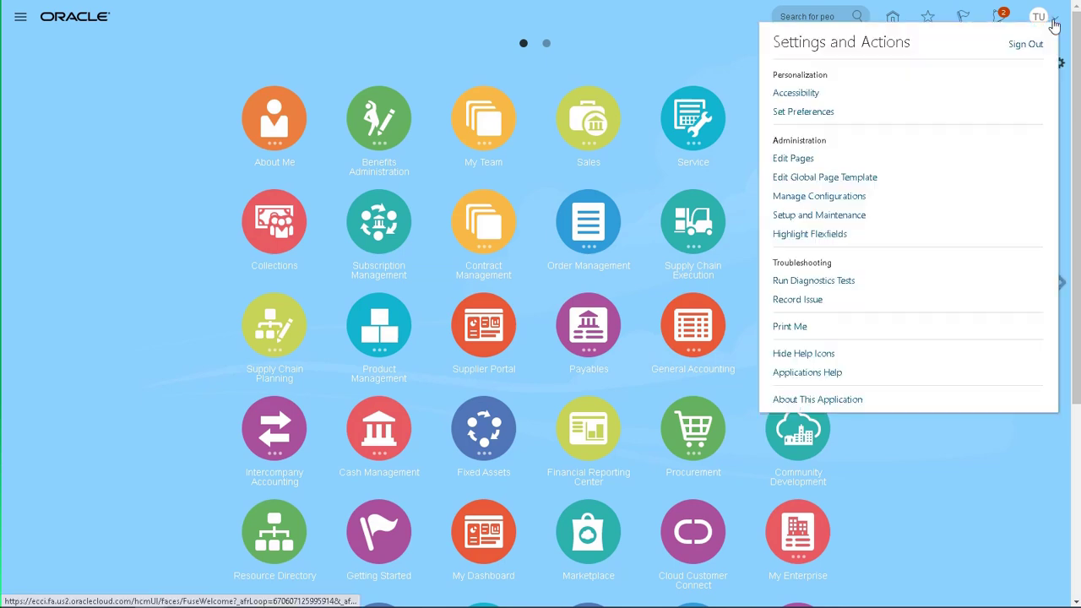
click(793, 160)
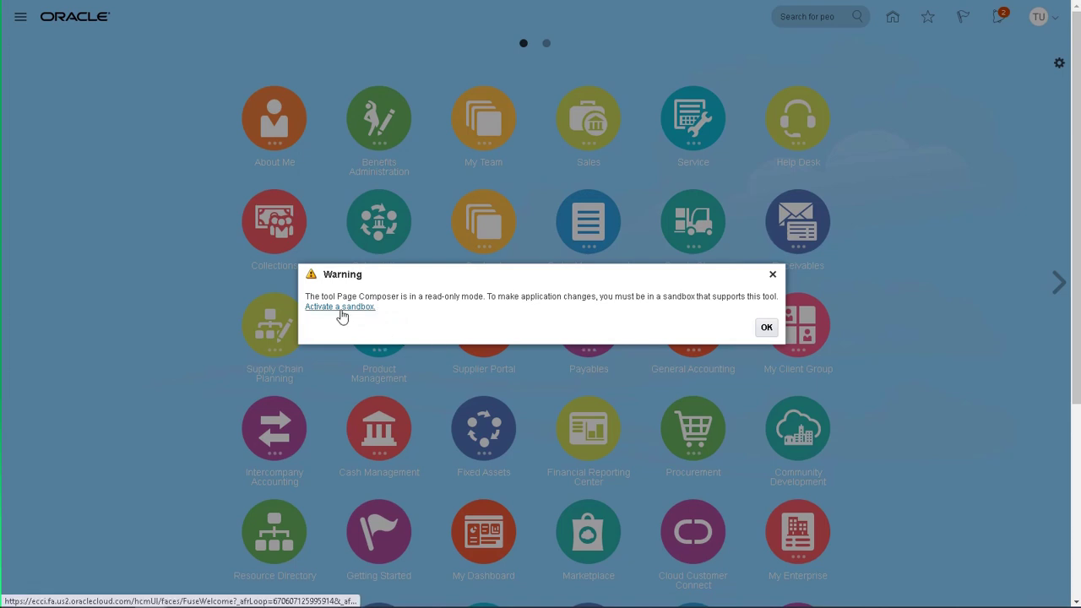
click(342, 311)
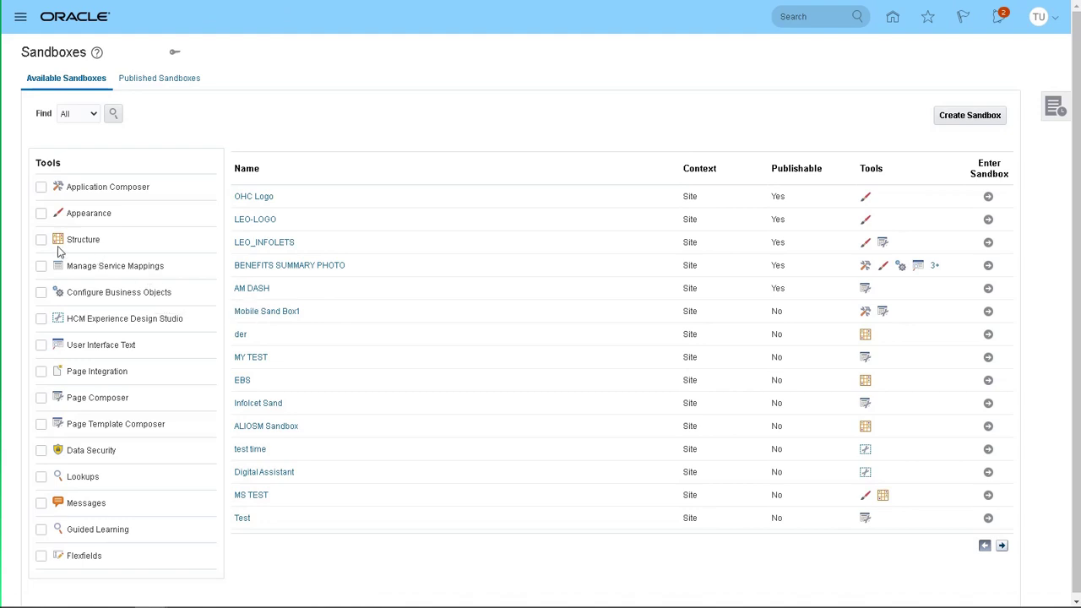
Start a new sandbox with the Appearance tool active and name it Leo Logo and BG.
click(42, 213)
click(962, 118)
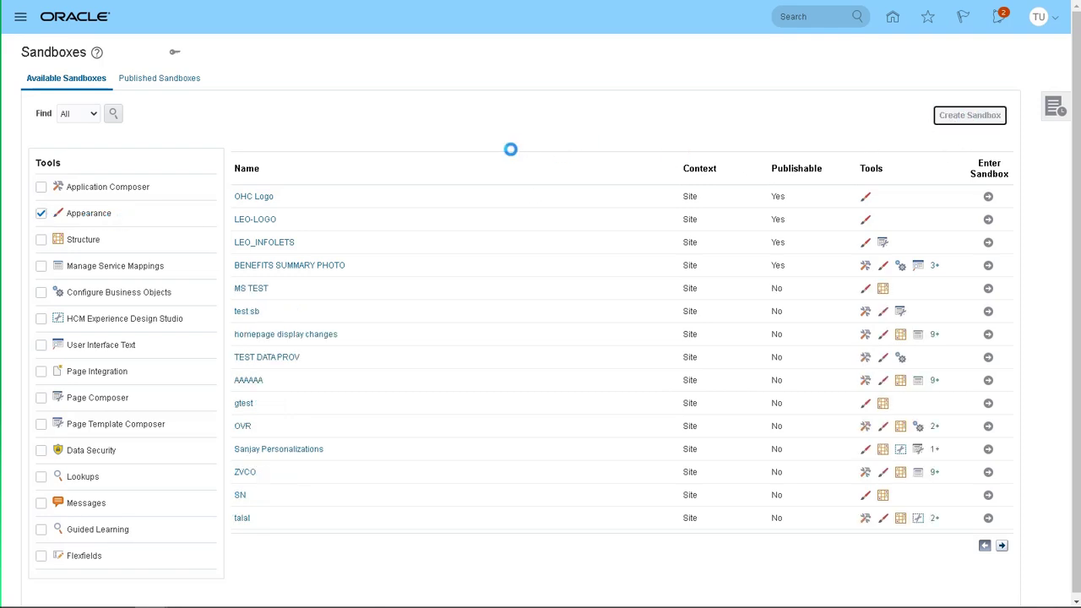
click(182, 89)
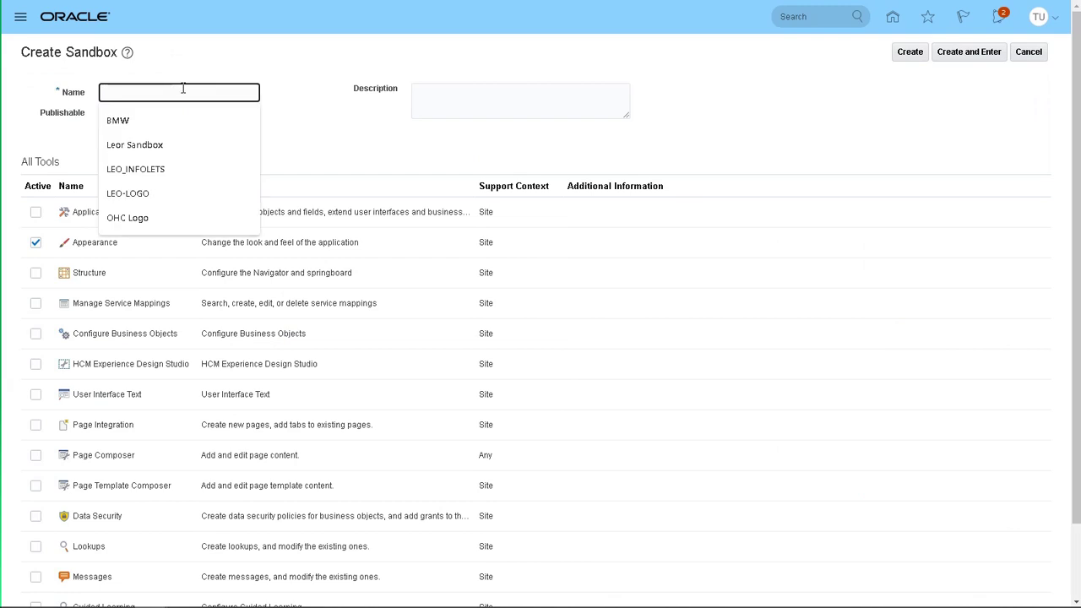
text(Leo)
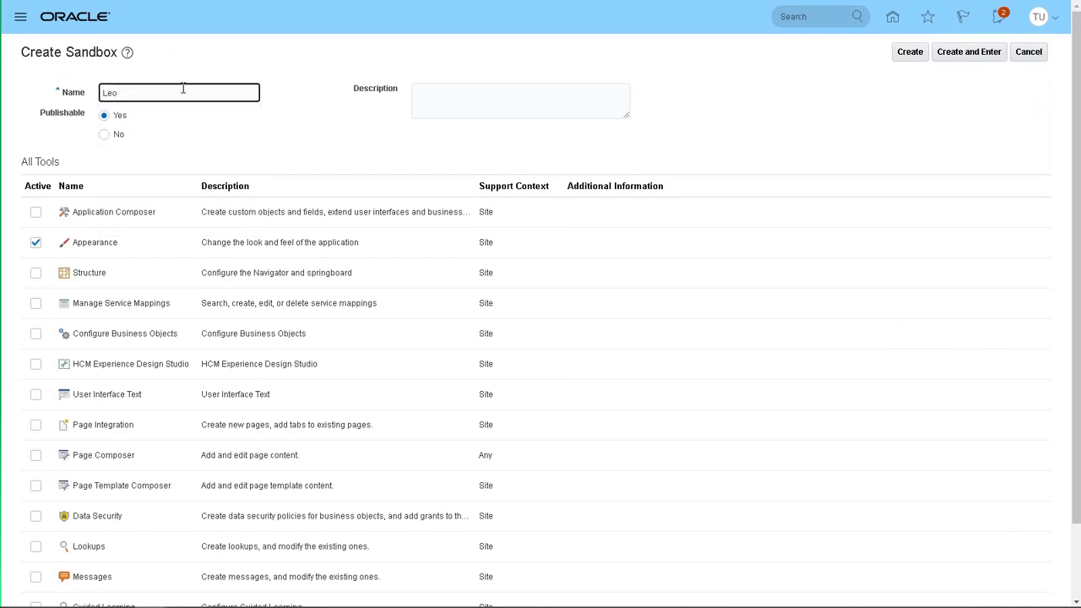
text( LGO)
text(ogo)
text( and BG)
Copy the sandbox name into its description, and create and enter the sandbox.
key(ctrl+a)
key(ctrl+c)
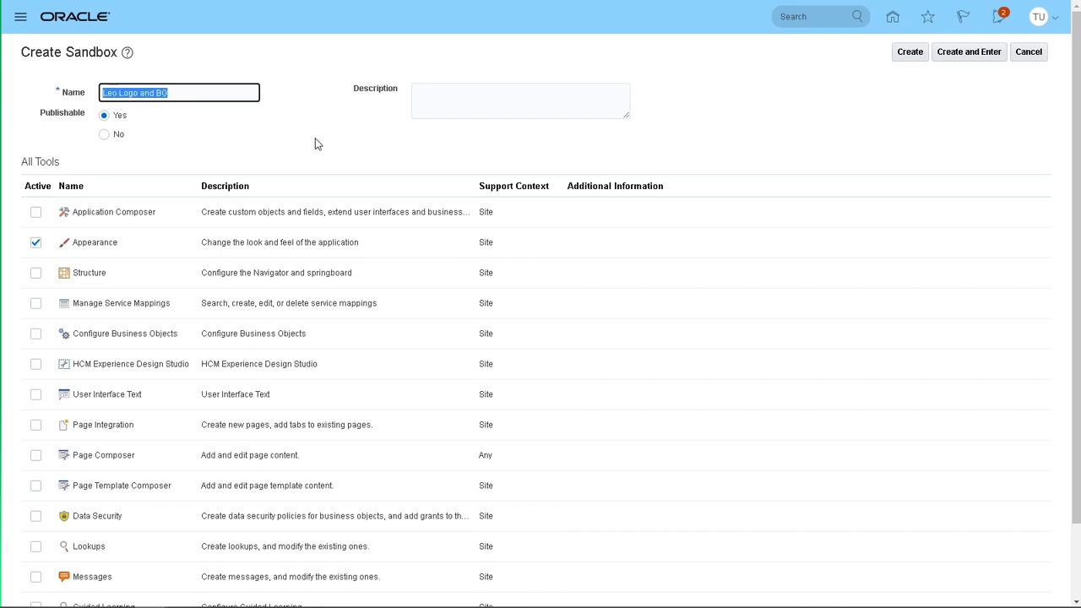
click(523, 99)
key(ctrl+v)
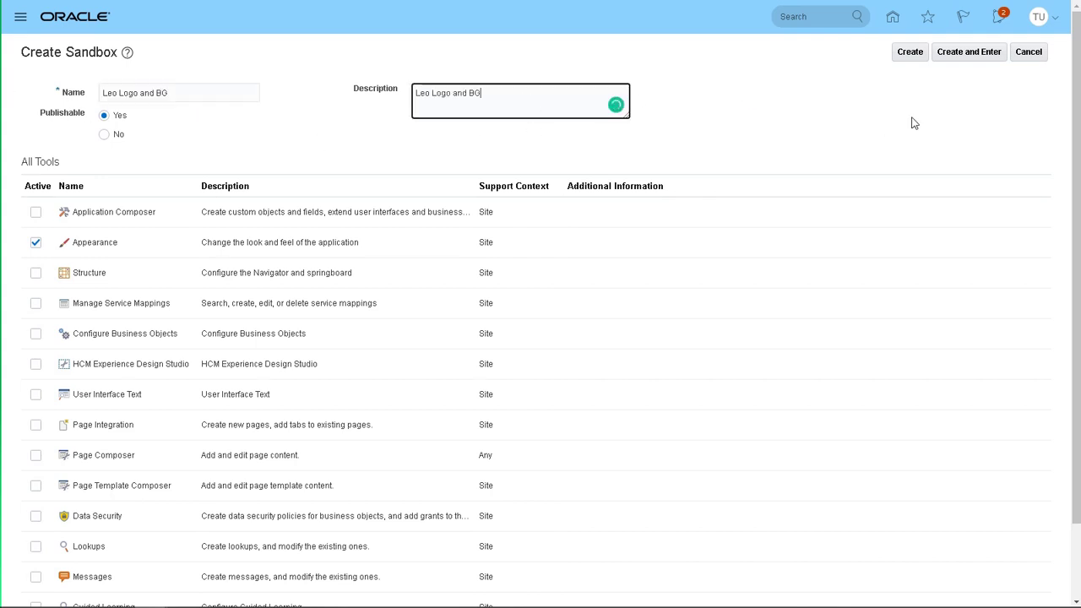
click(969, 54)
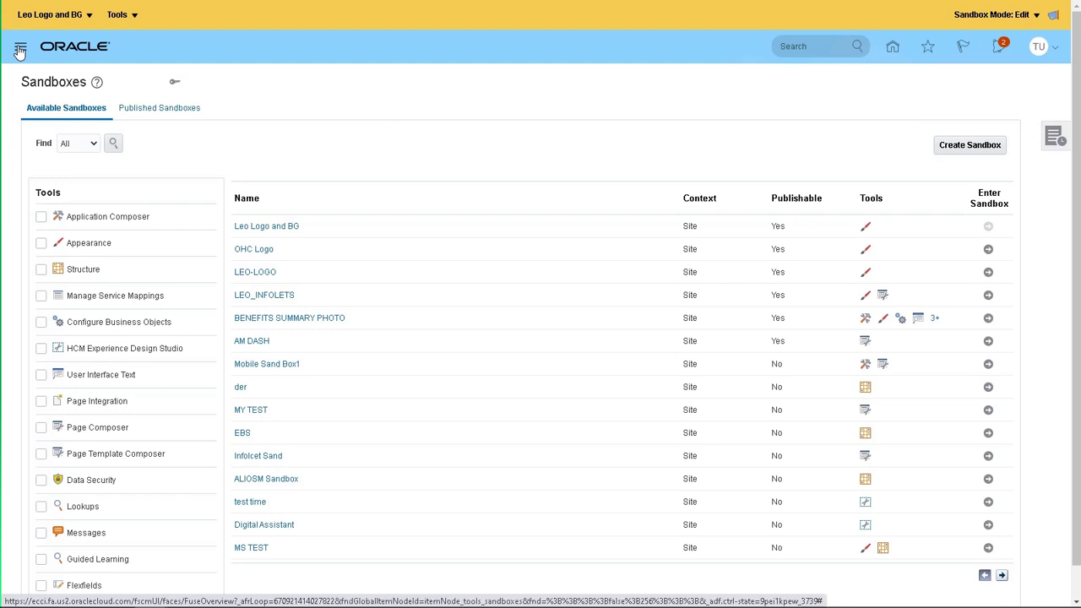
Open the Appearance configuration page from the expanded Navigator.
click(20, 50)
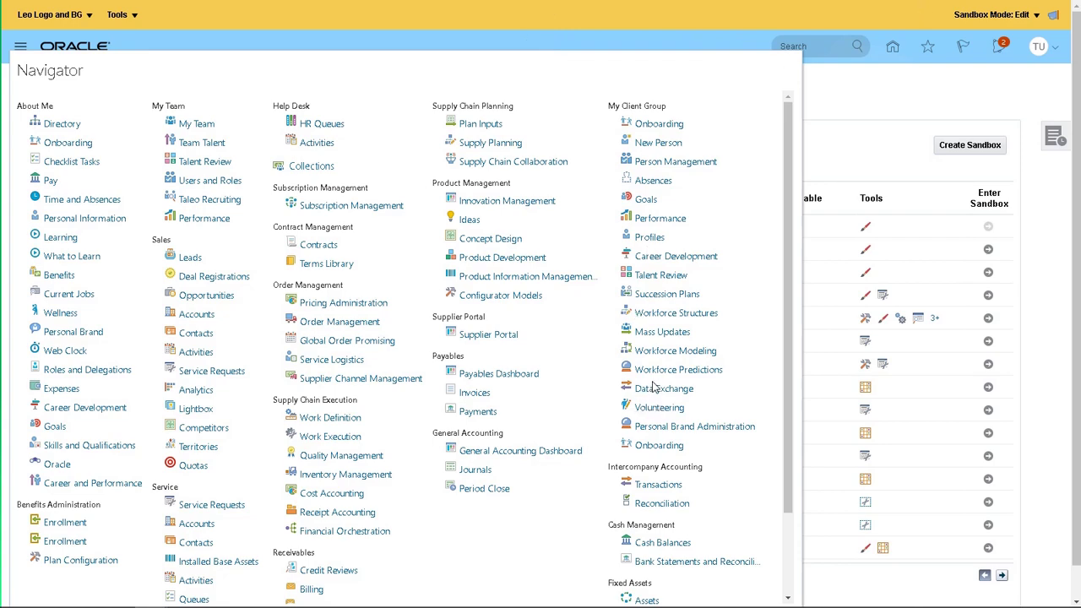
scroll(658, 405, down, 2)
scroll(675, 545, down, 1)
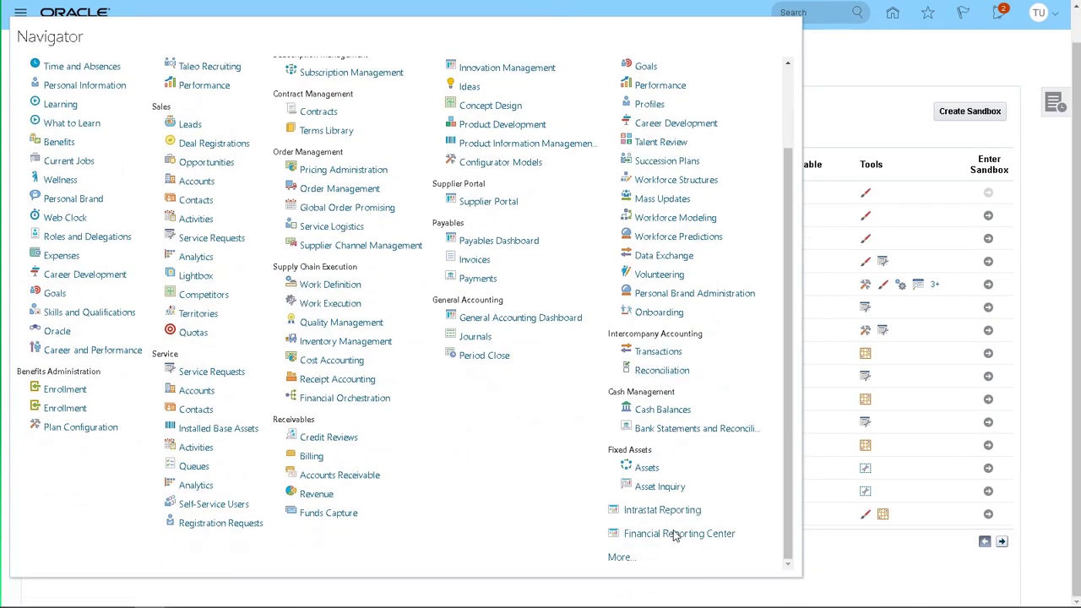
click(620, 557)
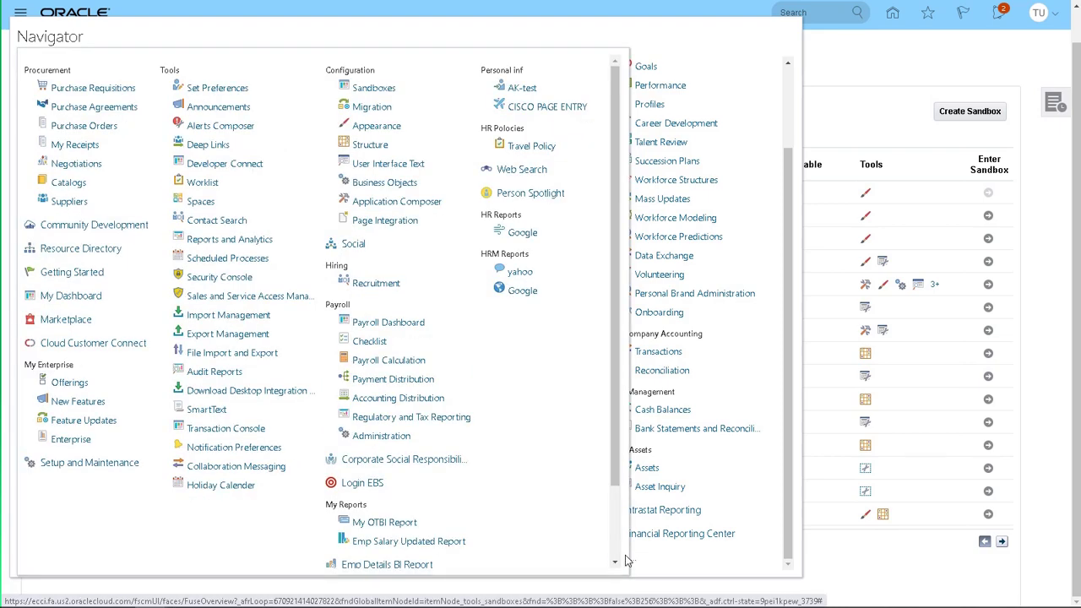
click(389, 130)
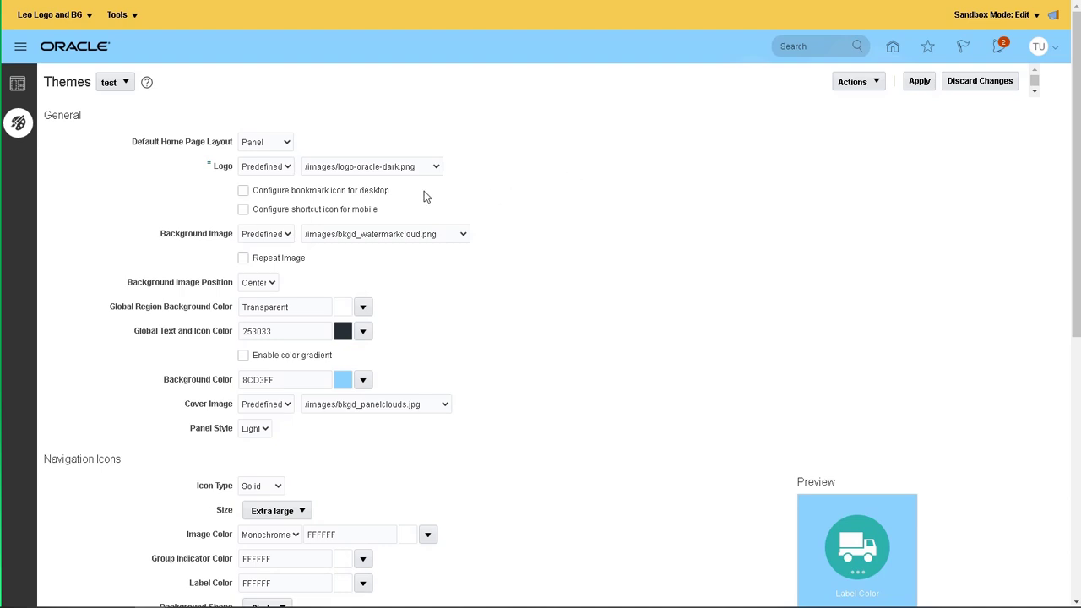
Try the predefined image /images/logo-oracle-redwood.png as the theme logo and list the other predefined logos.
drag(201, 171, 234, 173)
drag(161, 235, 230, 243)
click(280, 174)
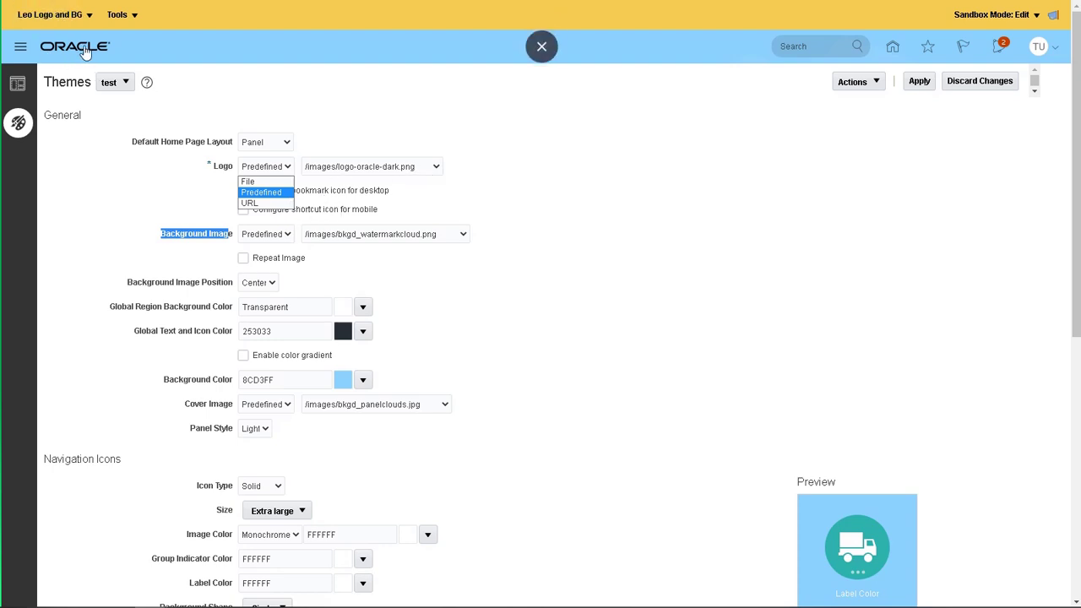
click(433, 166)
click(408, 196)
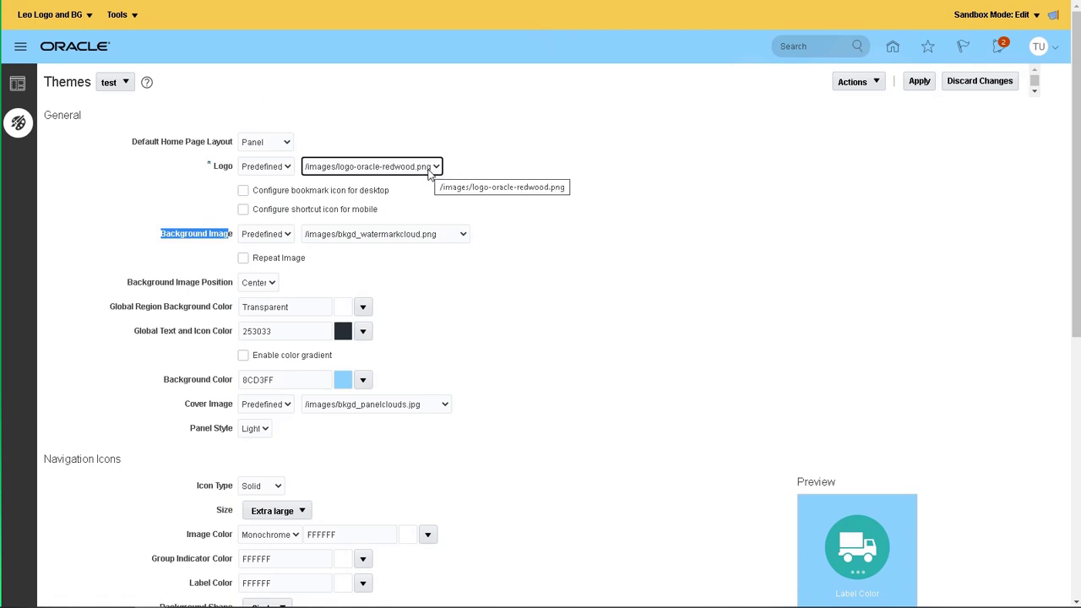
click(429, 168)
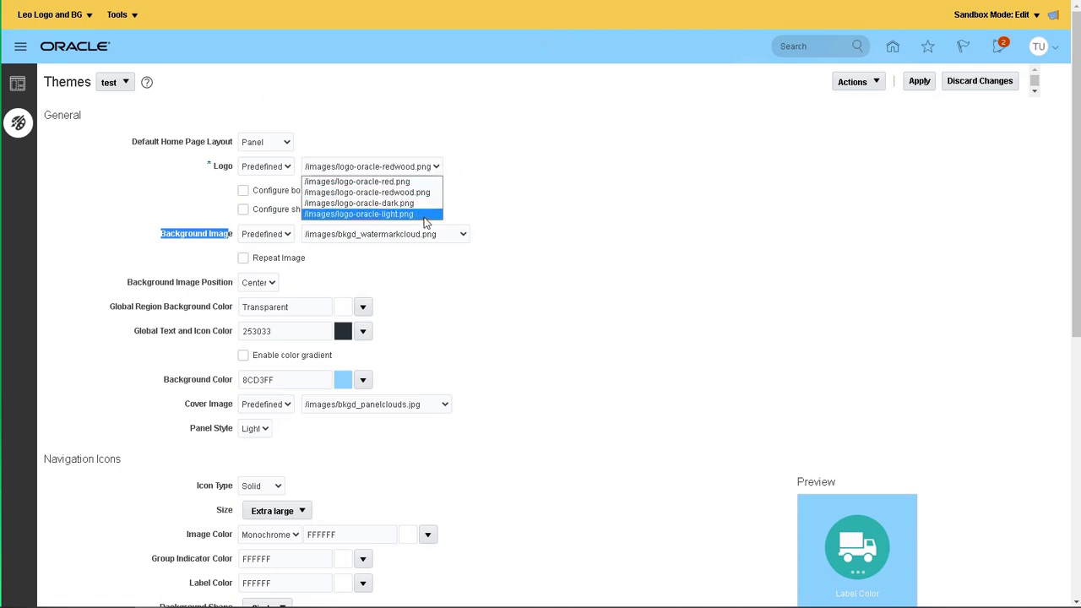
Set the logo source to File and upload the logo PNG from the Youtube Videos folder.
click(270, 168)
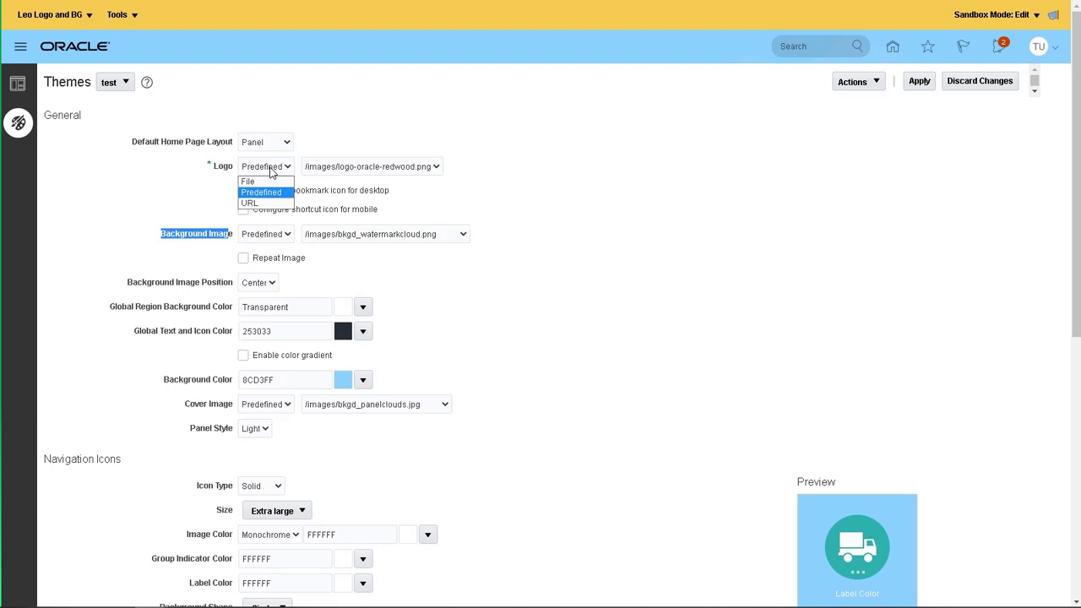
click(254, 182)
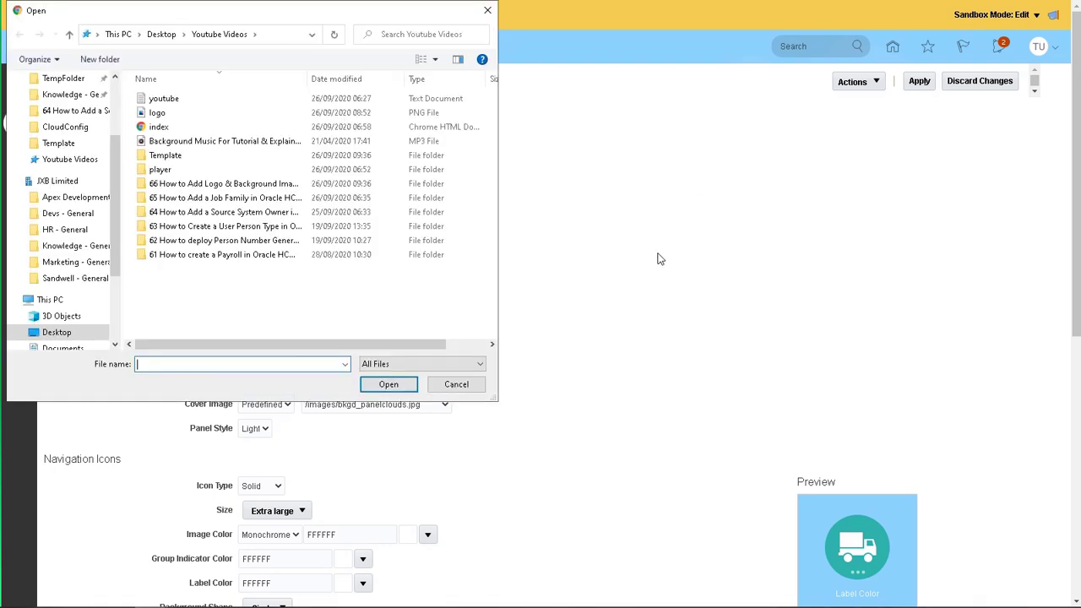
click(153, 114)
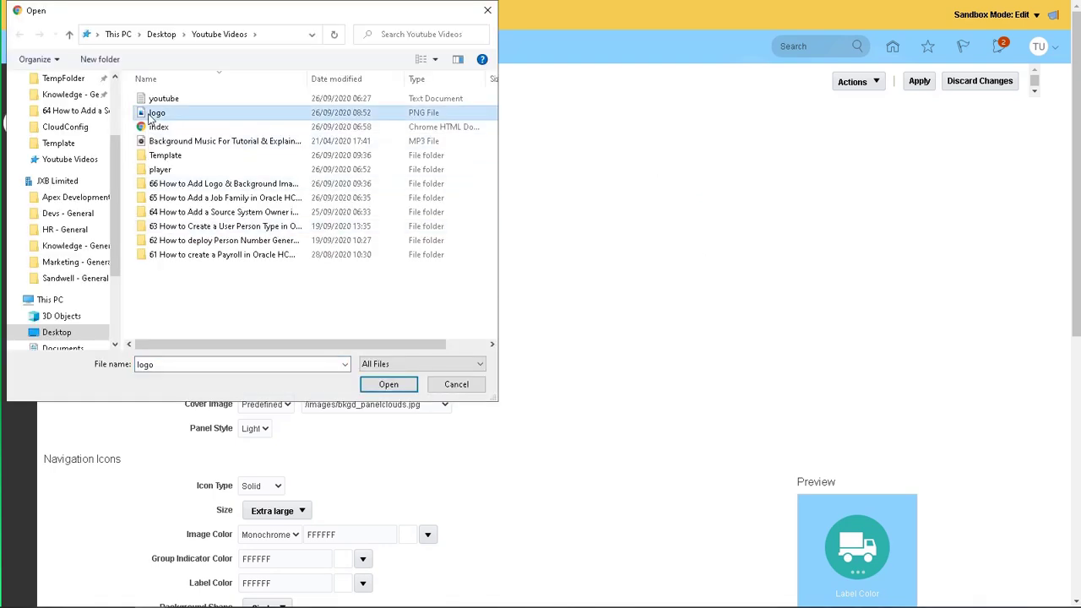
click(389, 385)
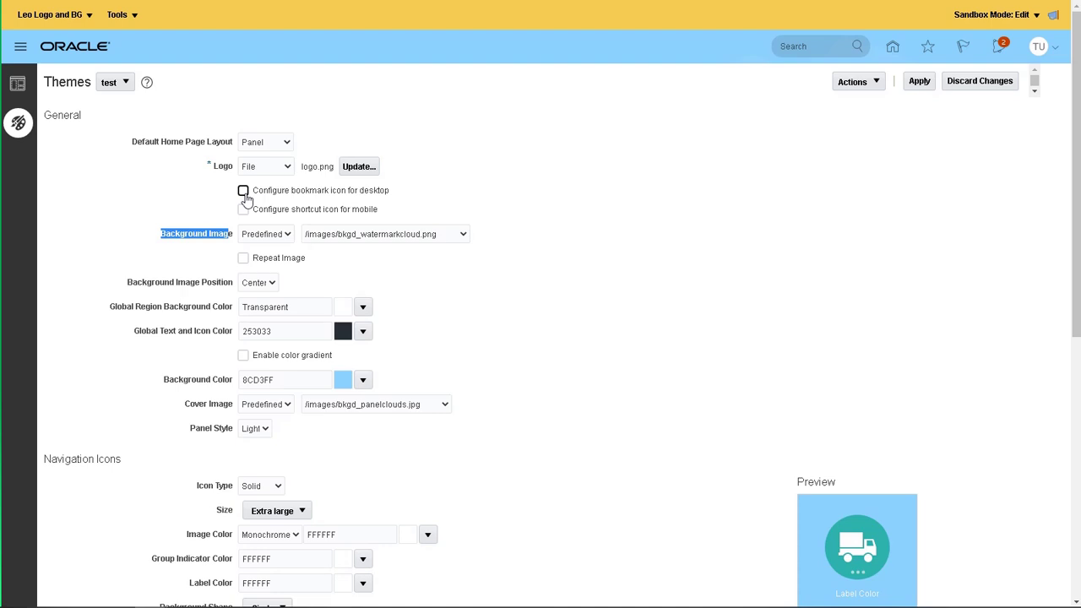
Try enabling the desktop bookmark icon and mobile shortcut icon options, and switch both off again.
click(243, 191)
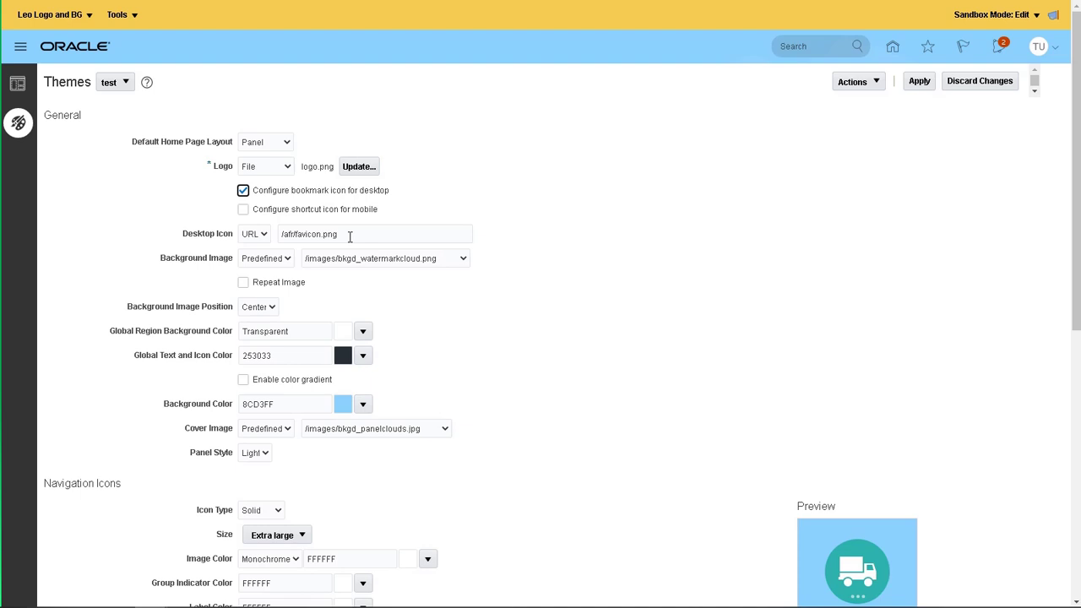
click(244, 210)
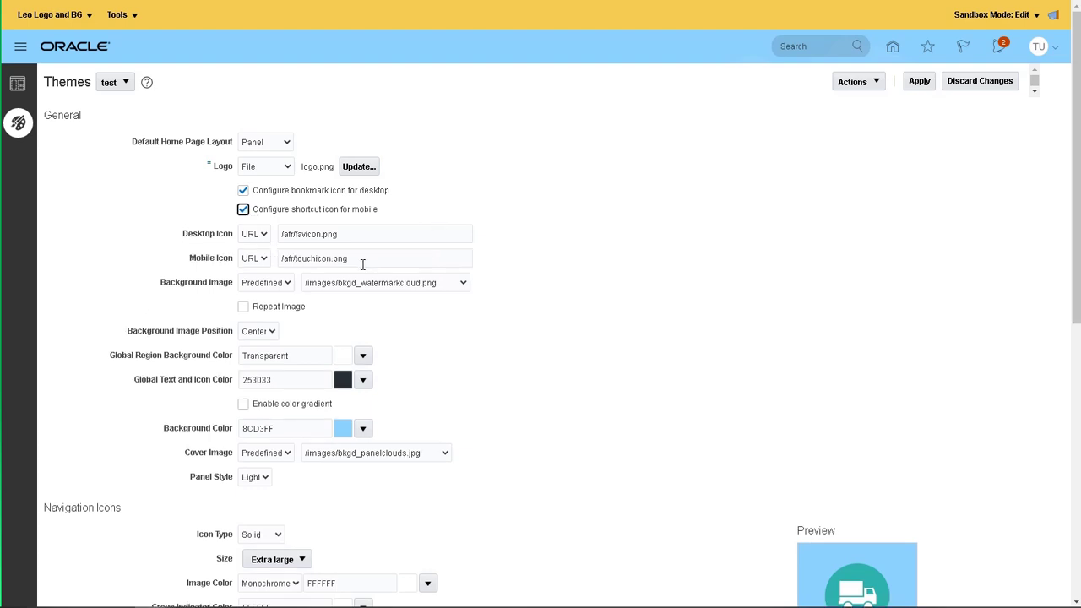
click(243, 191)
click(243, 210)
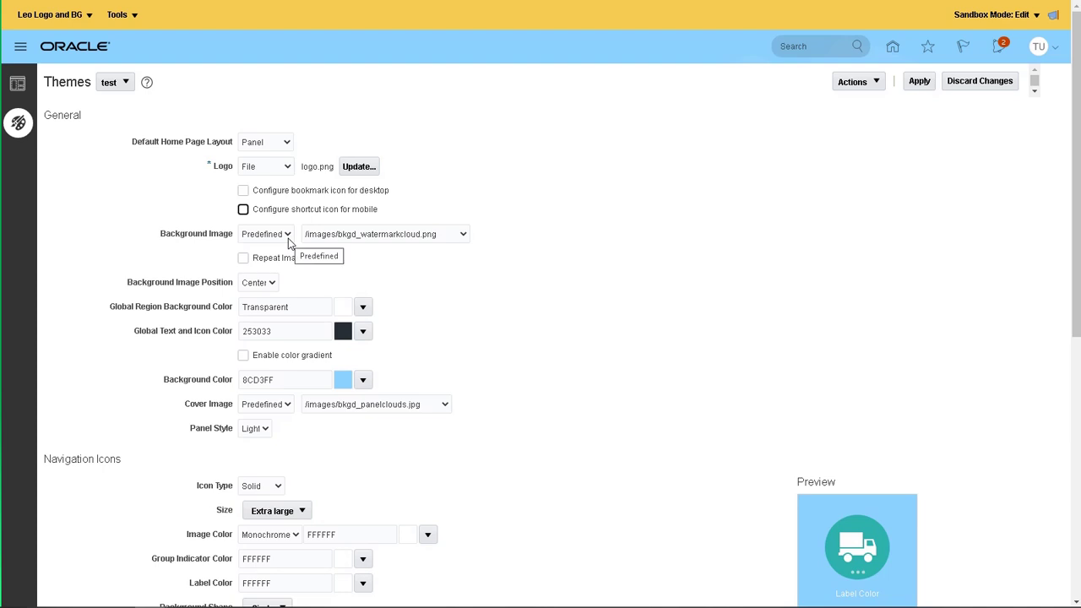
Look through the predefined background images and try setting the background image source to None.
click(404, 244)
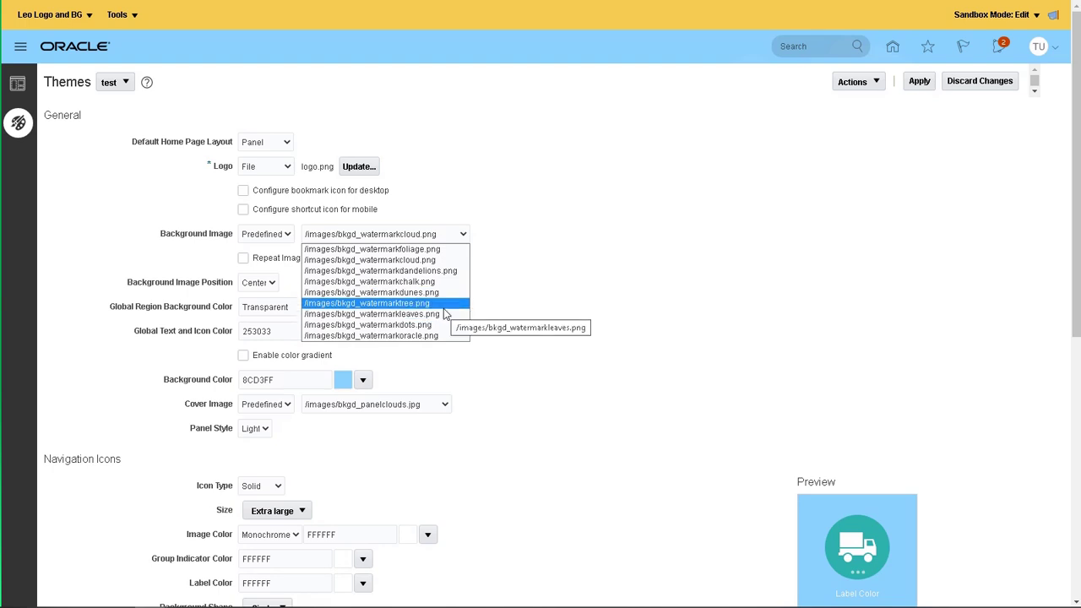
click(277, 237)
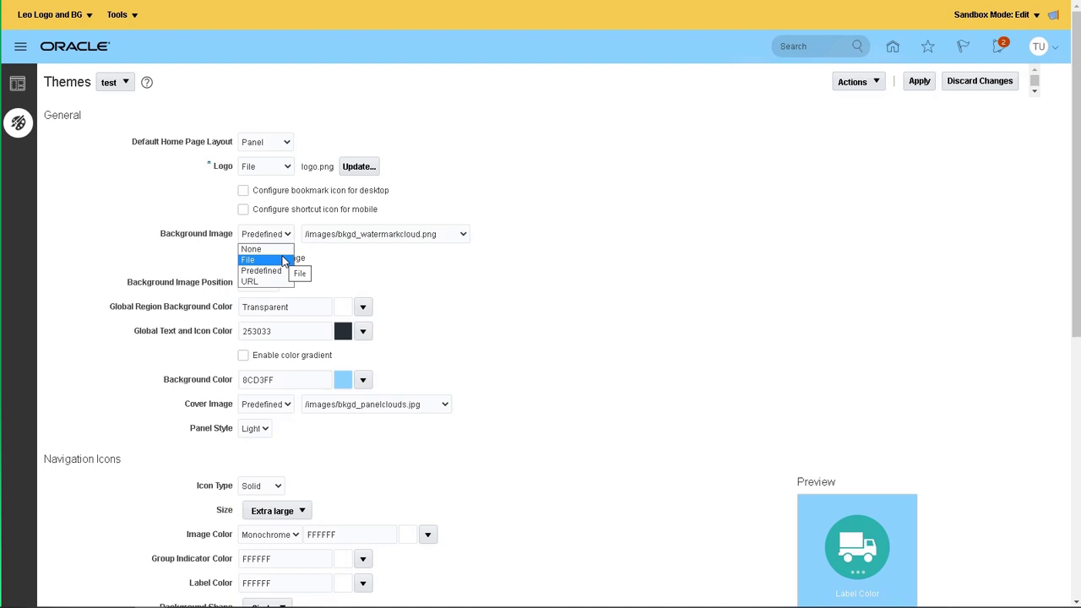
click(284, 249)
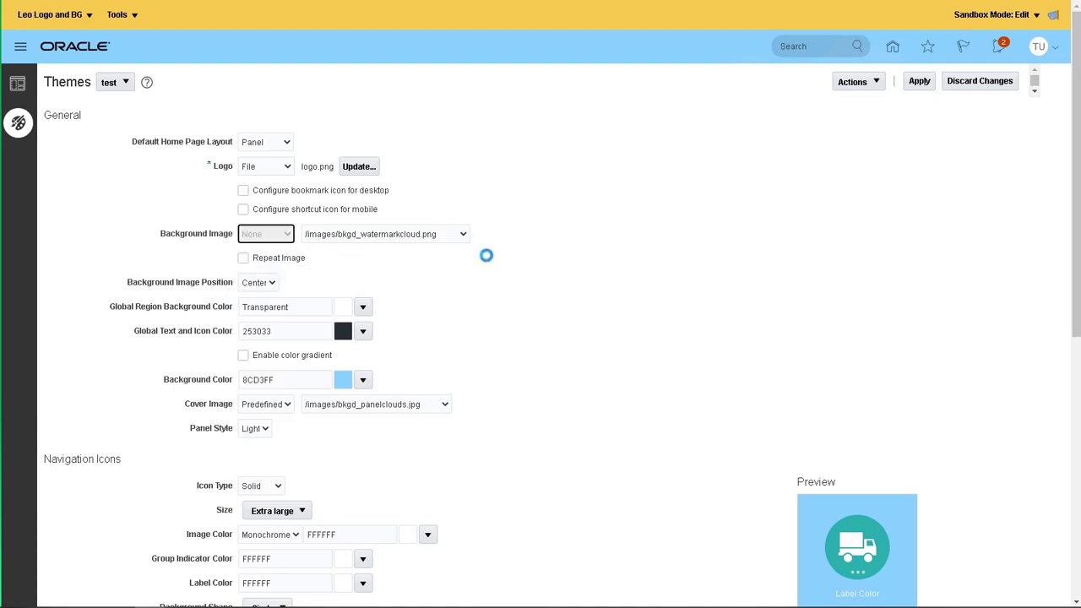
click(287, 234)
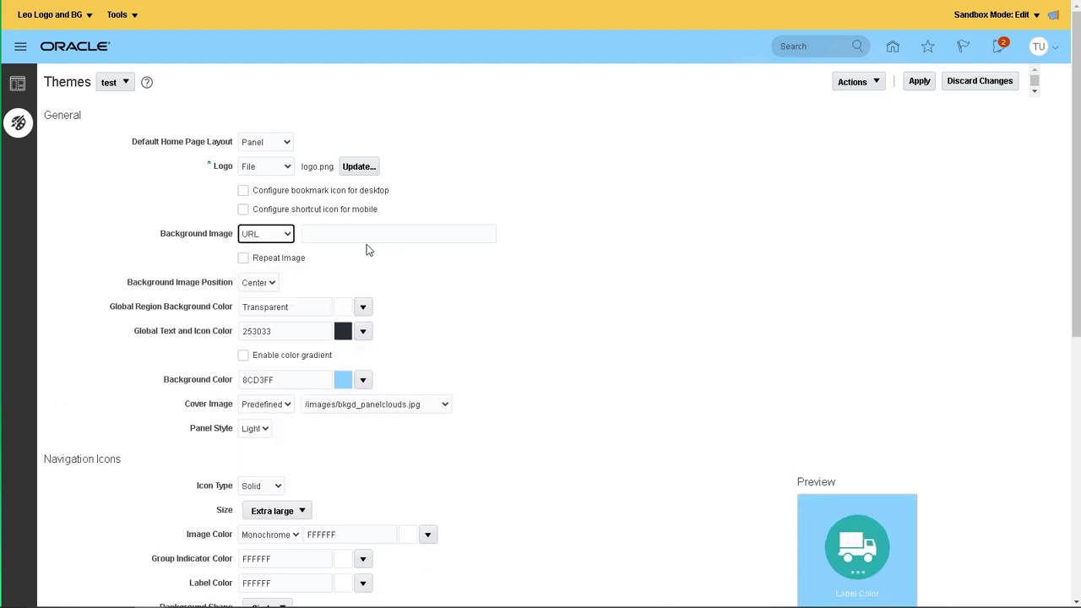
click(362, 234)
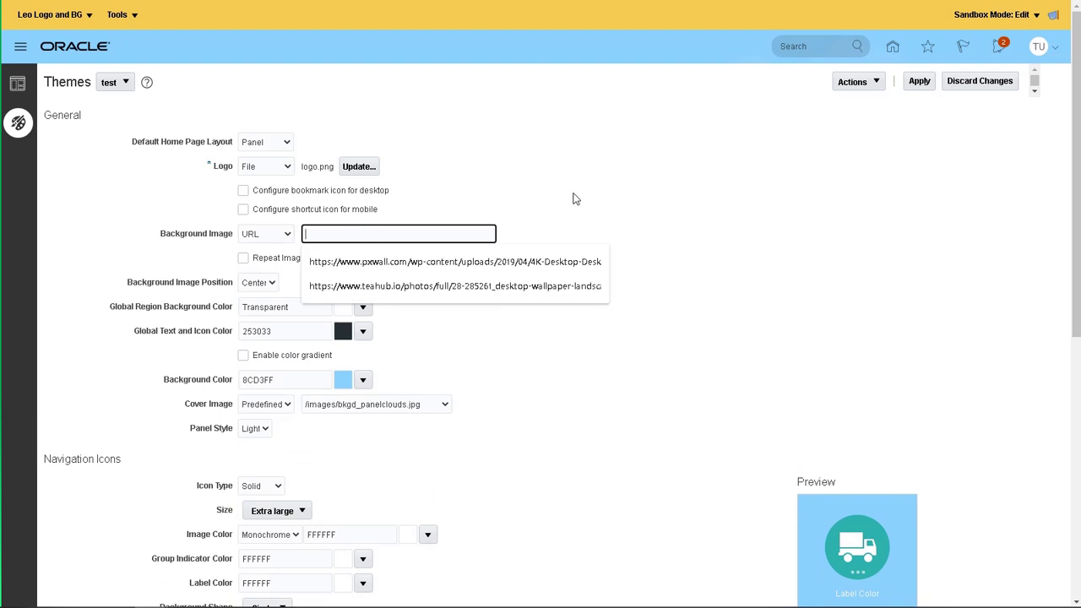
text(Leo Logo and BG)
drag(387, 235, 227, 234)
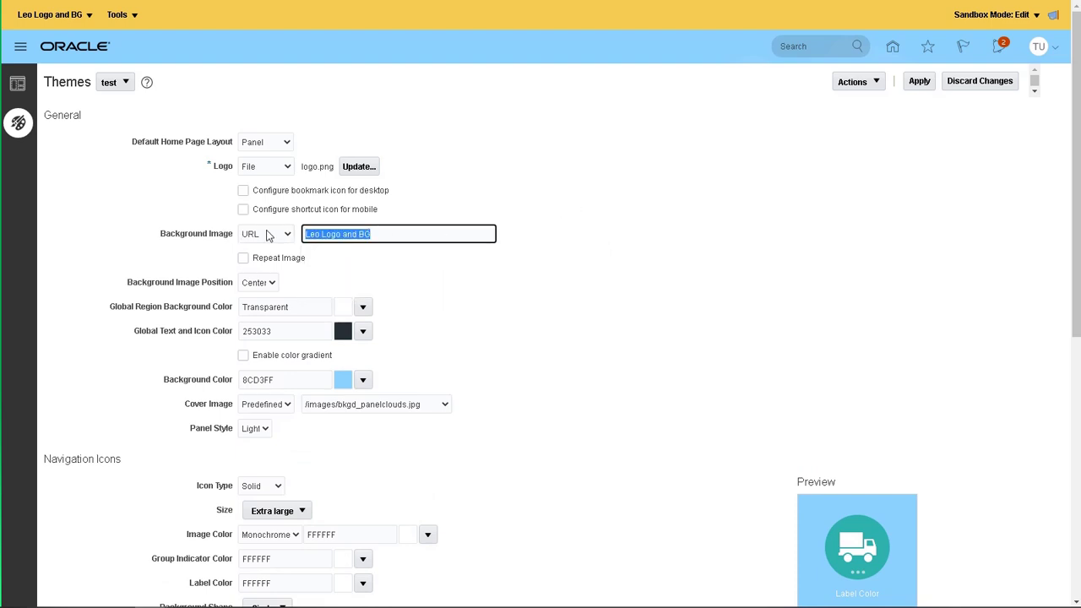
key(BackSpace)
key(Tab)
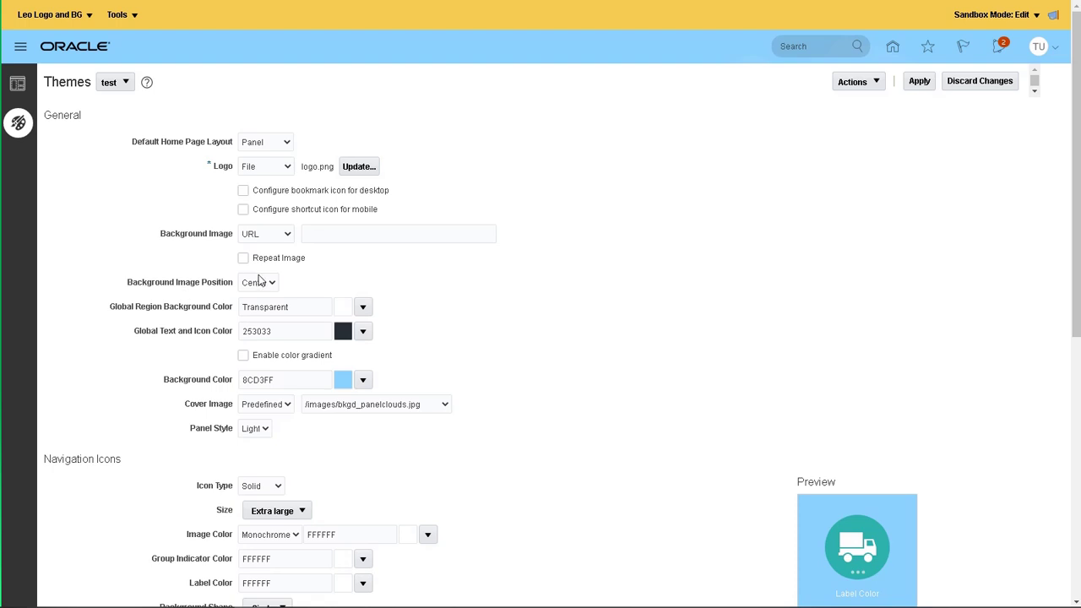
click(423, 235)
key(ctrl+v)
click(577, 219)
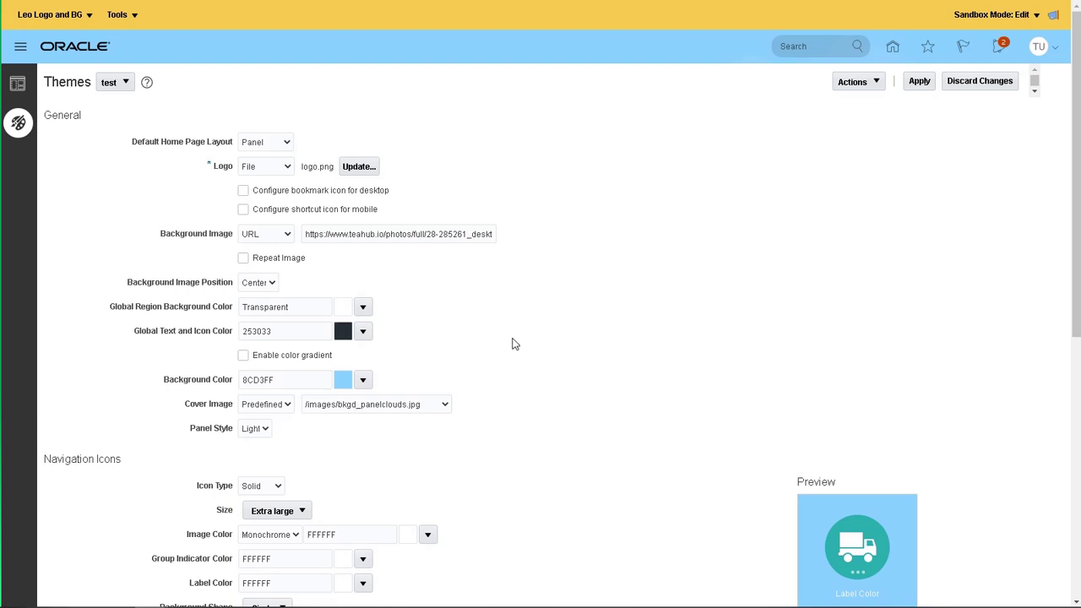
Try the Repeat Image option, view the background image position choices, and switch repeating off again.
click(244, 259)
click(267, 287)
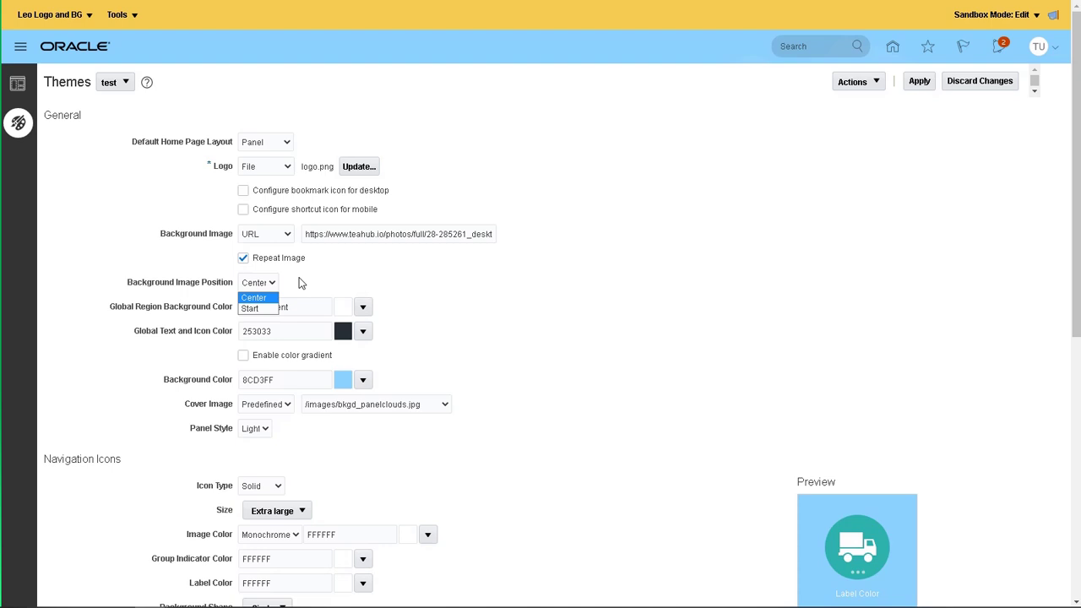
click(301, 282)
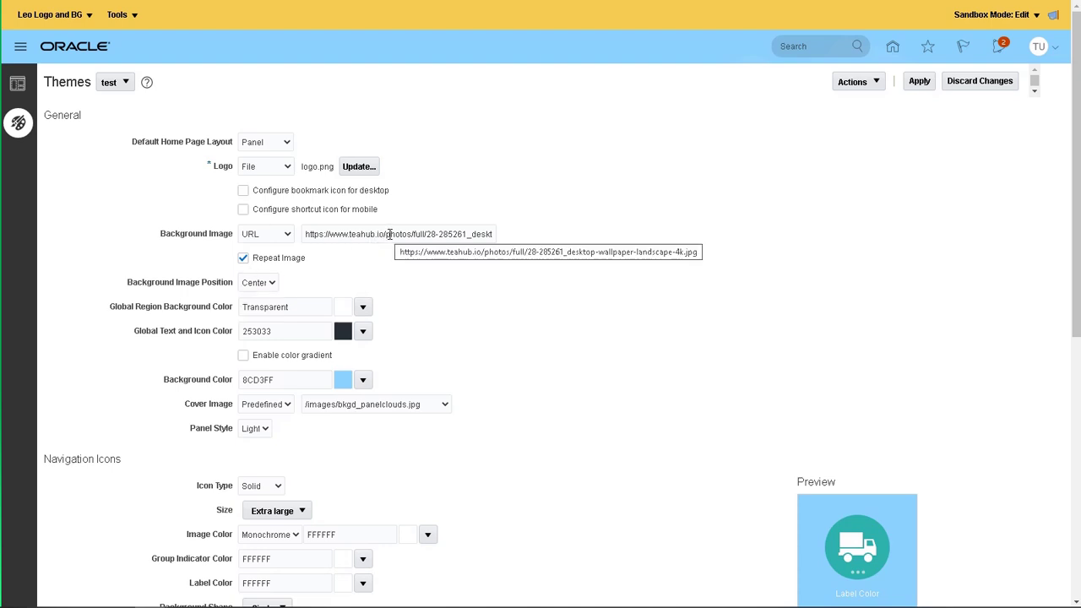
click(243, 258)
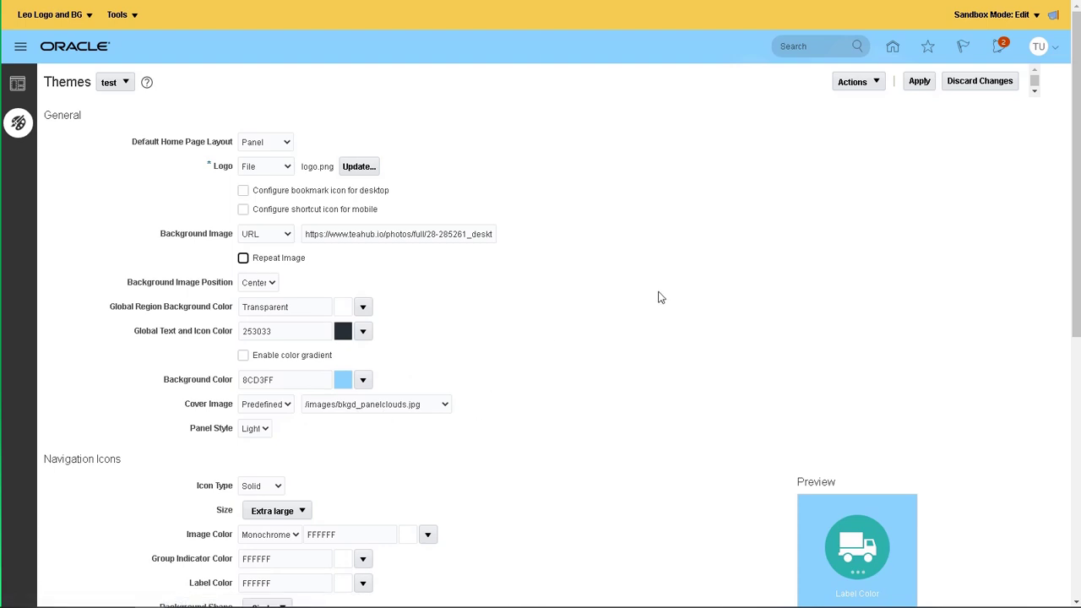
Apply the new logo and background image to the theme.
click(921, 86)
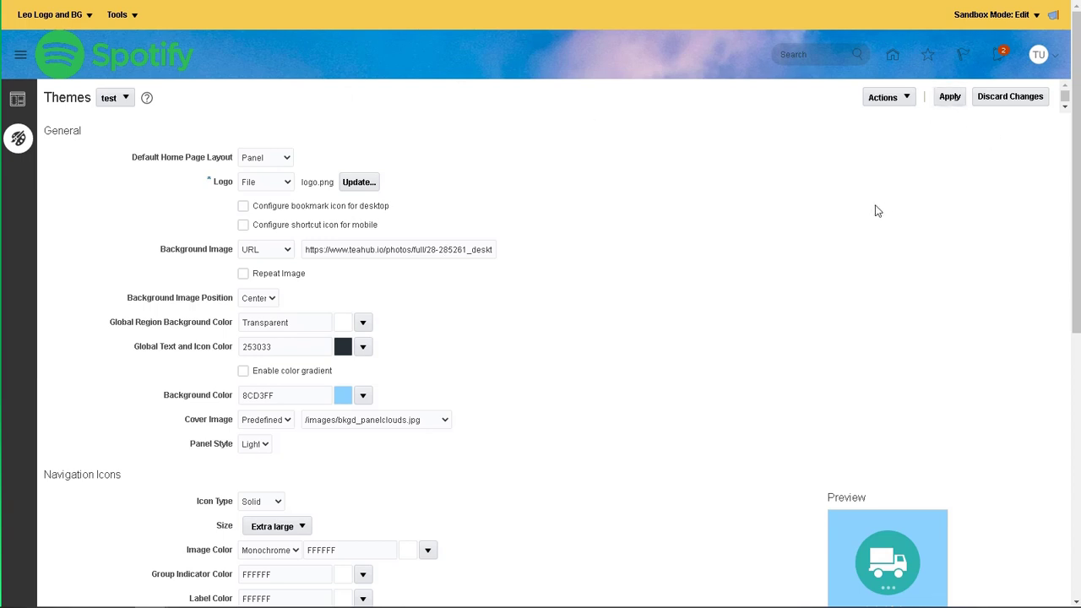
Switch the sandbox mode to Preview as if Published (Context: All) and accept reloading the page.
click(1013, 16)
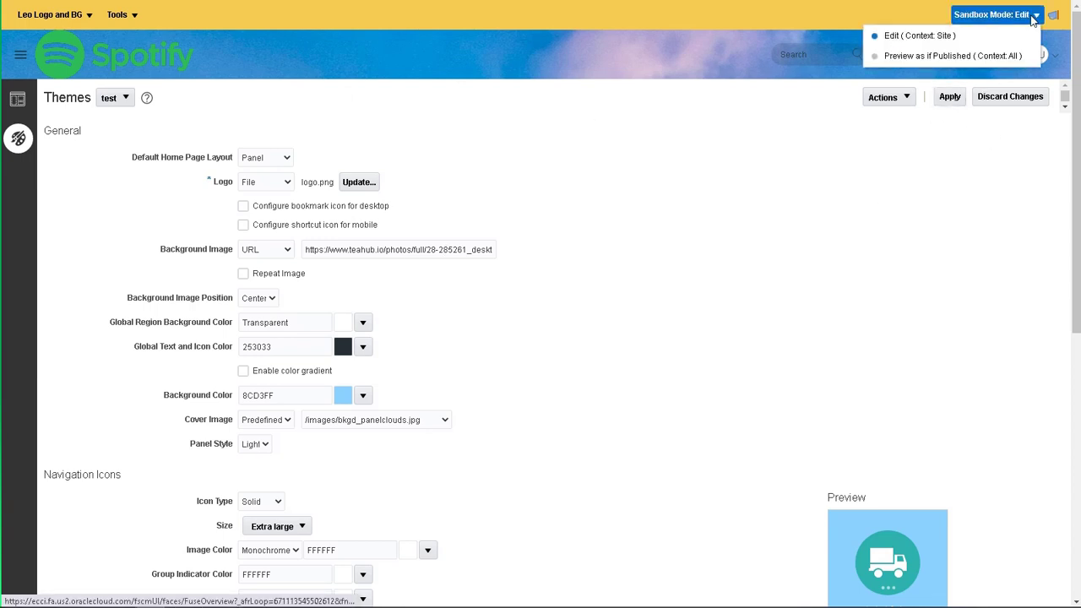
click(952, 56)
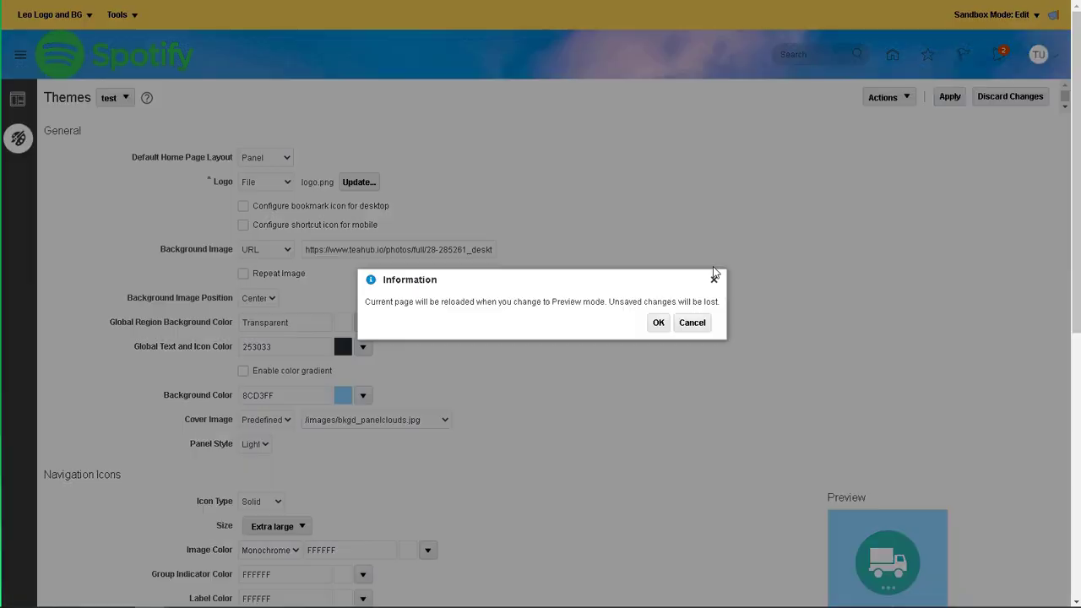
click(658, 323)
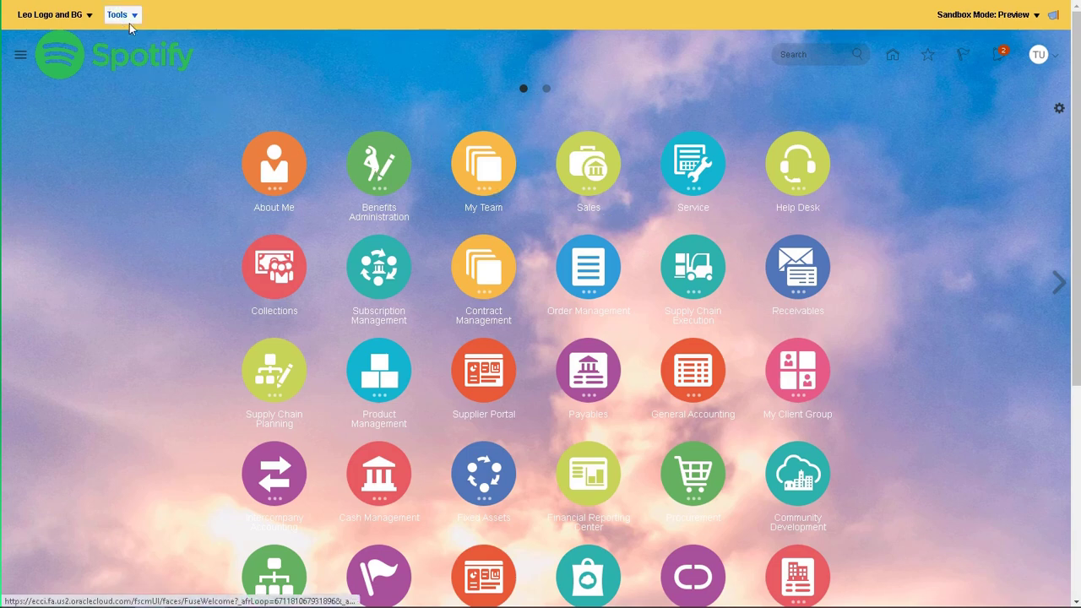
Publish the current sandbox from its detail page, agreeing to continue despite no further changes being possible.
click(88, 16)
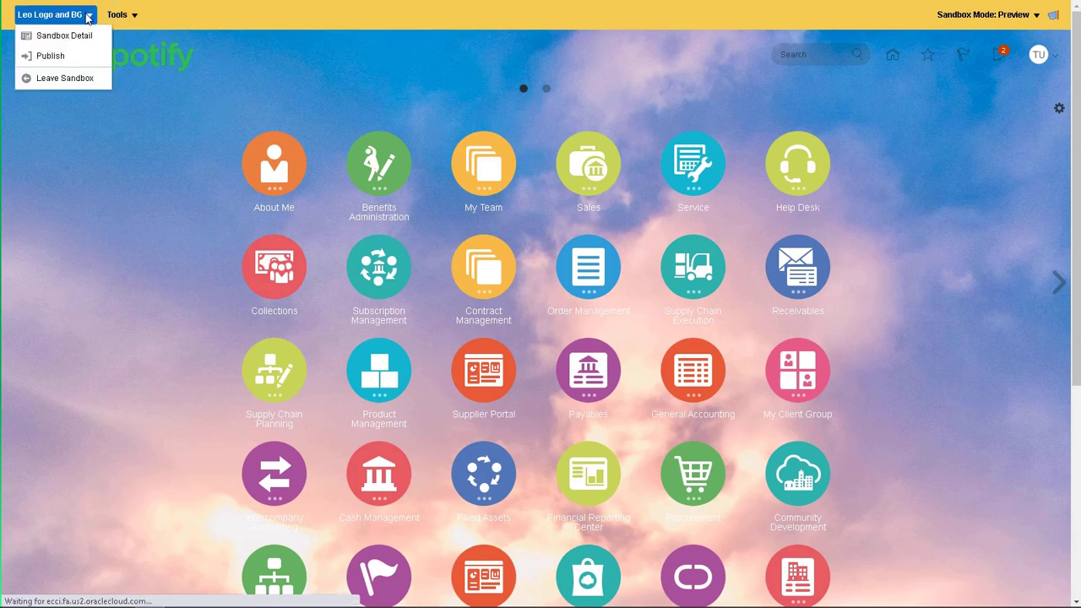
click(62, 59)
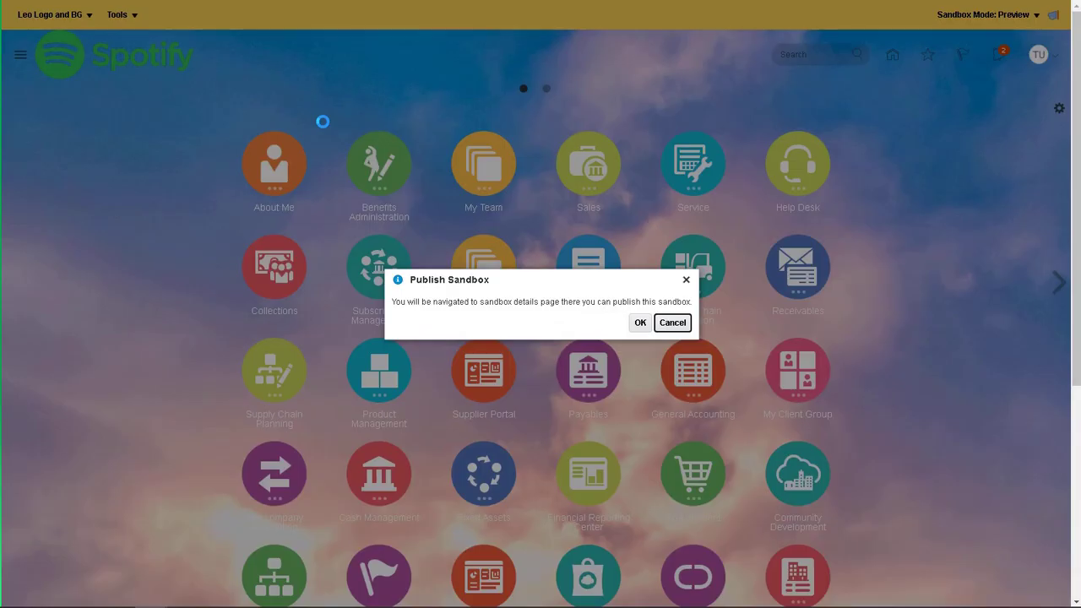
click(640, 323)
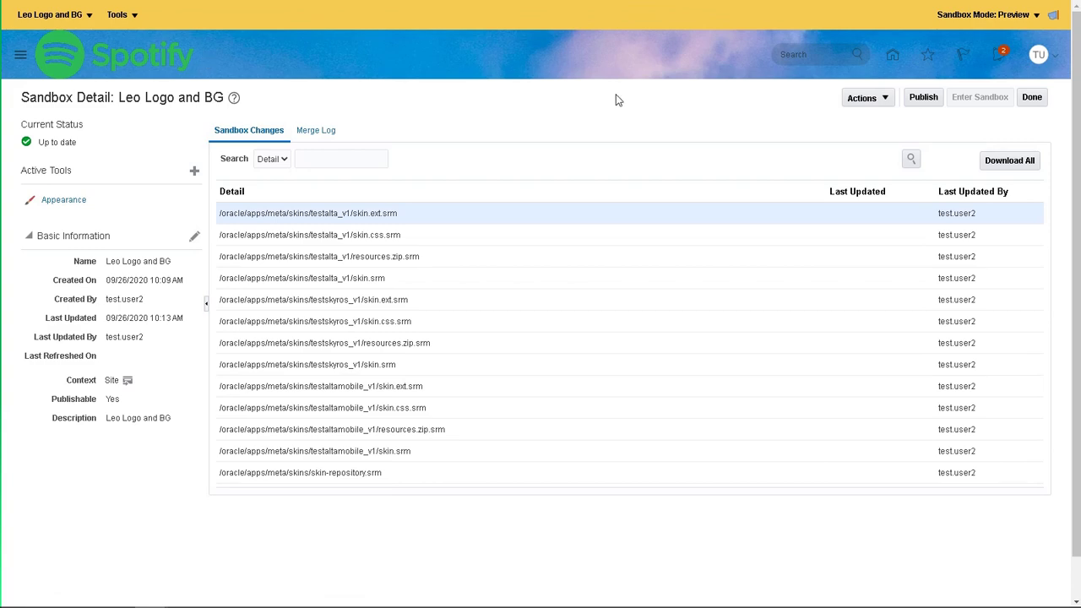
click(932, 99)
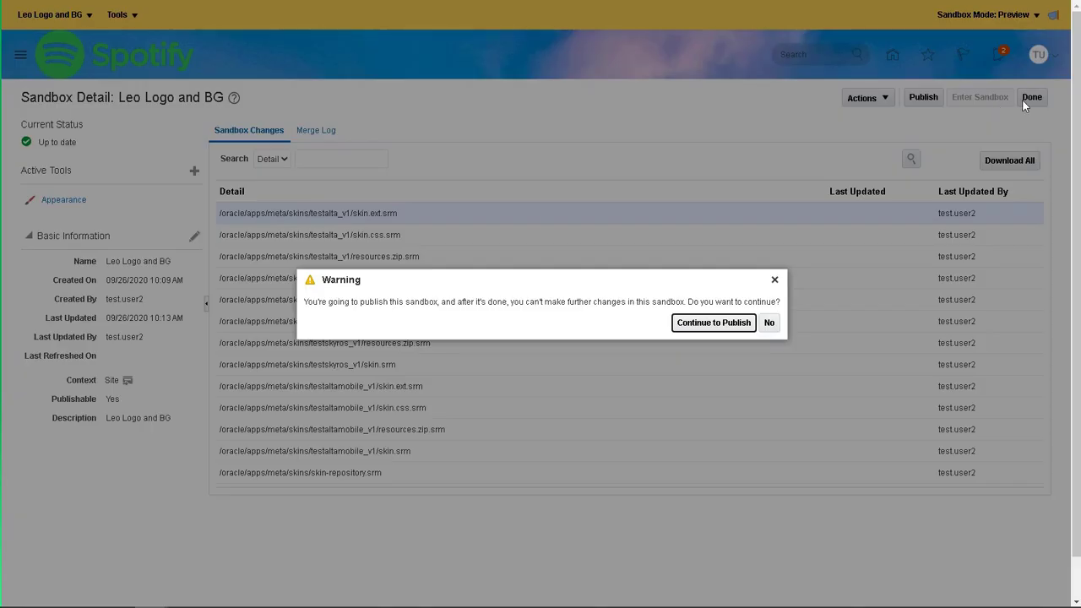
click(731, 324)
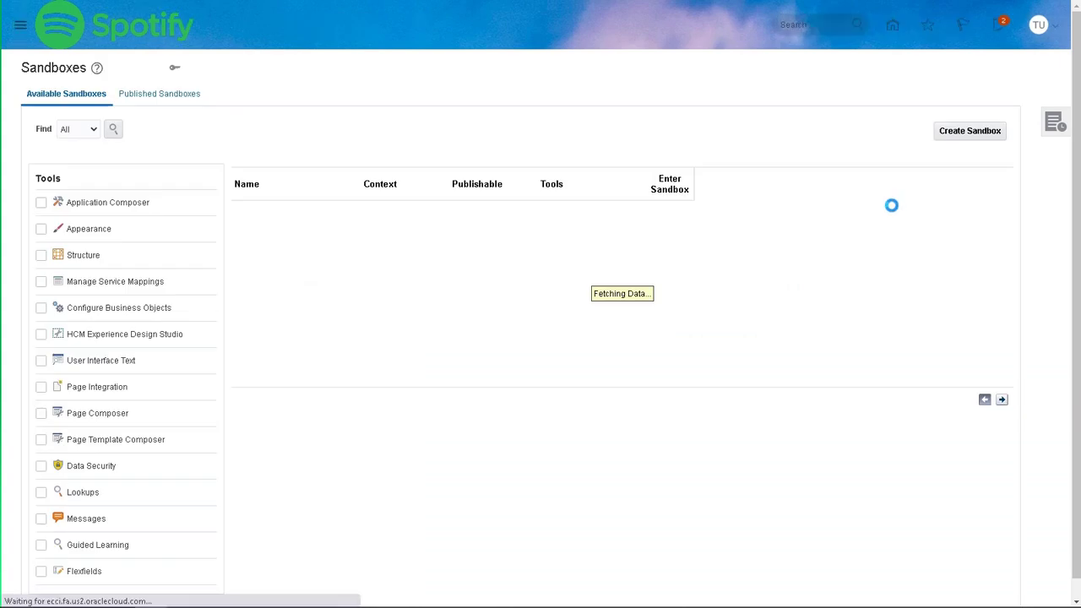
Go back to the application's home page to view the published logo and background.
click(53, 48)
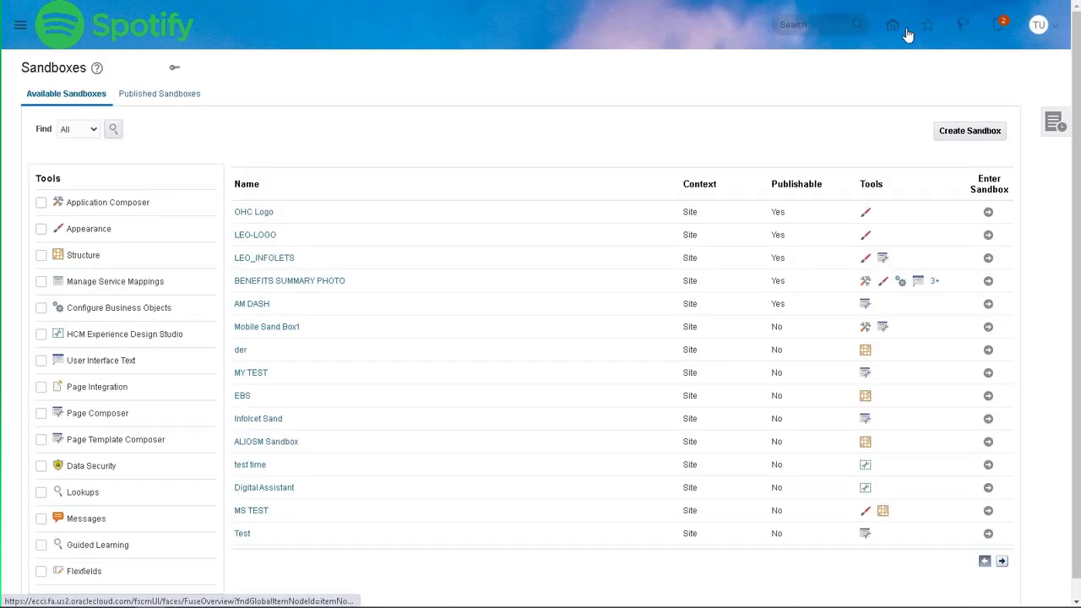
click(895, 29)
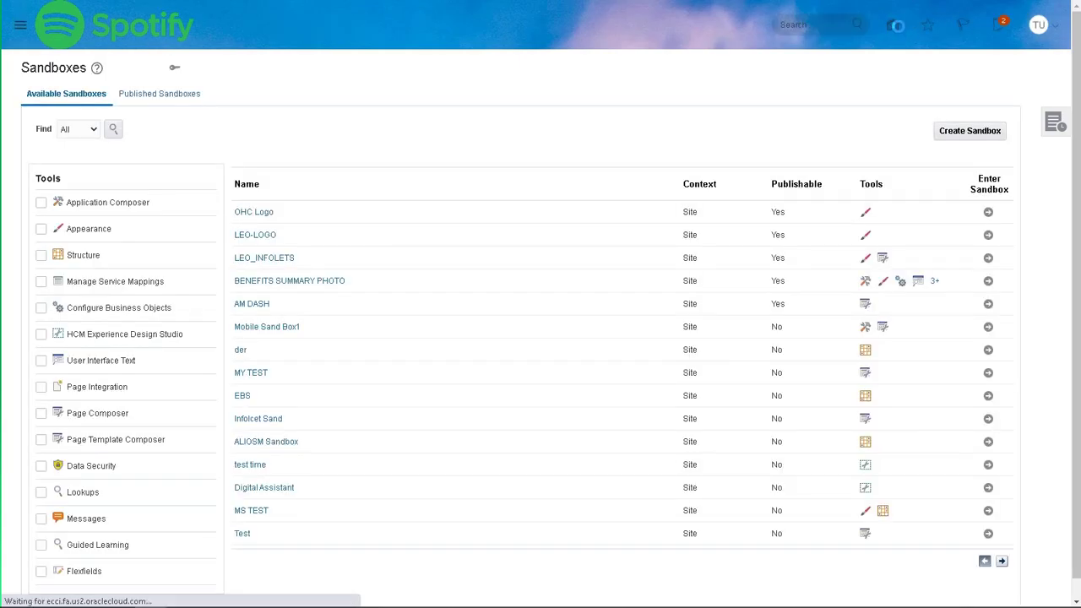